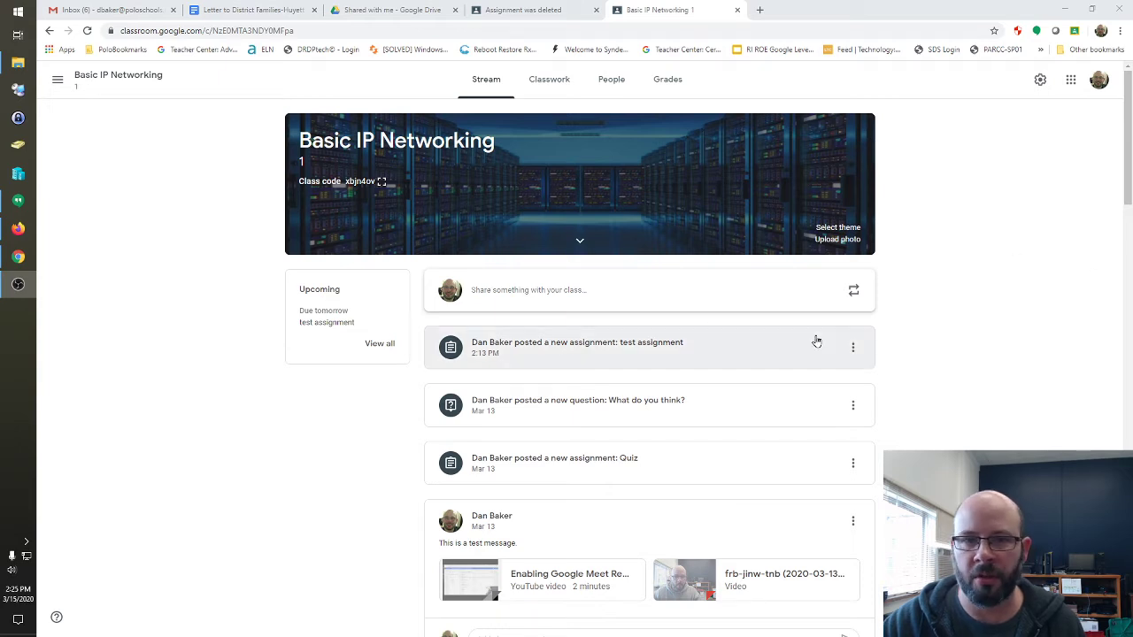
Create an assignment titled 'Art Progress Monday' with instructions 'Please attach a picture of your progress!'.
{"action": "left_click", "coordinate": [554, 81]}
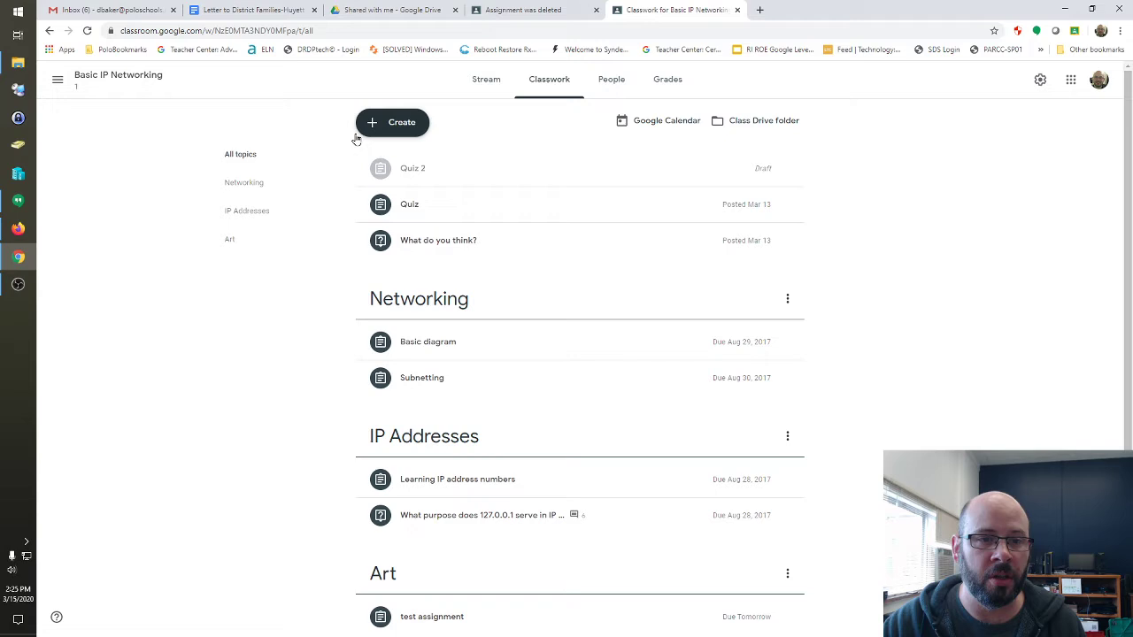
{"action": "left_click", "coordinate": [395, 123]}
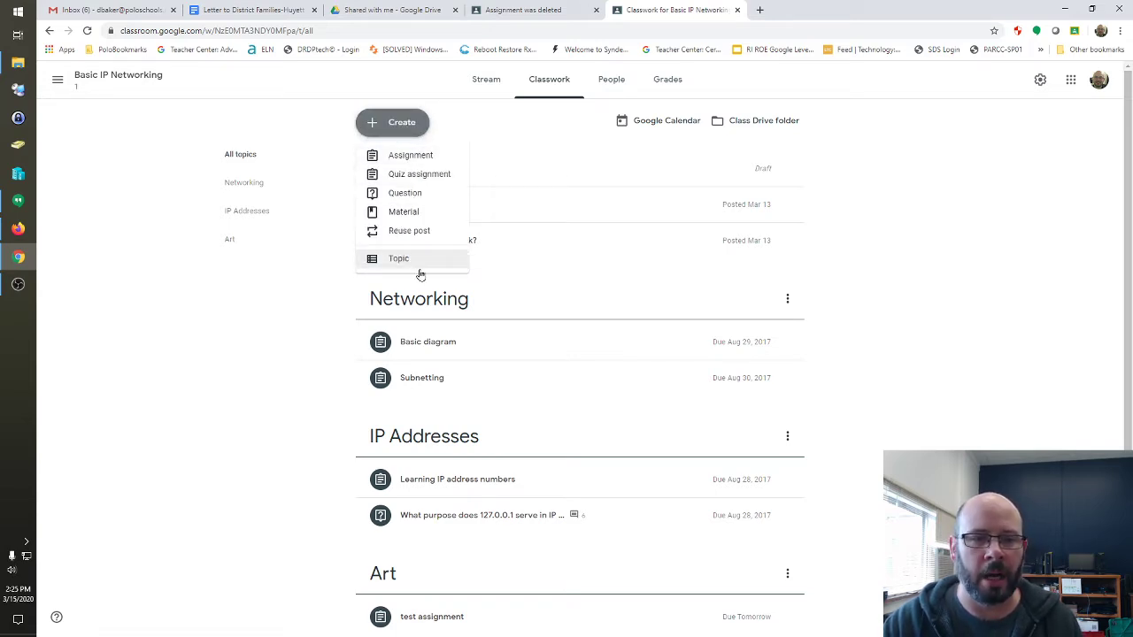
{"action": "left_click", "coordinate": [421, 158]}
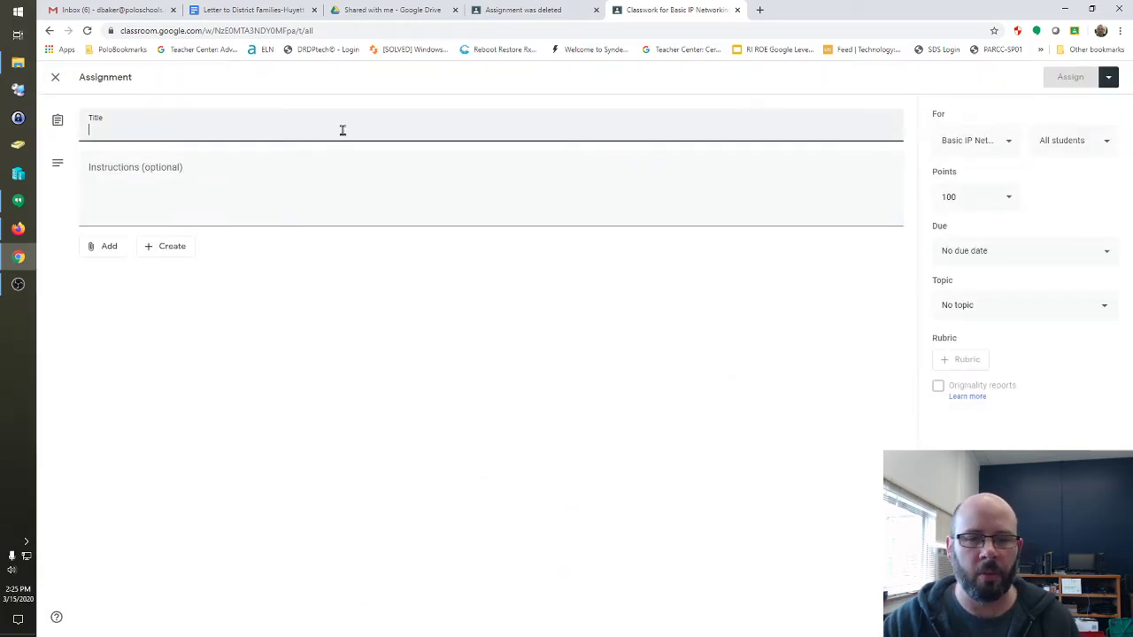
{"action": "type", "text": "Art"}
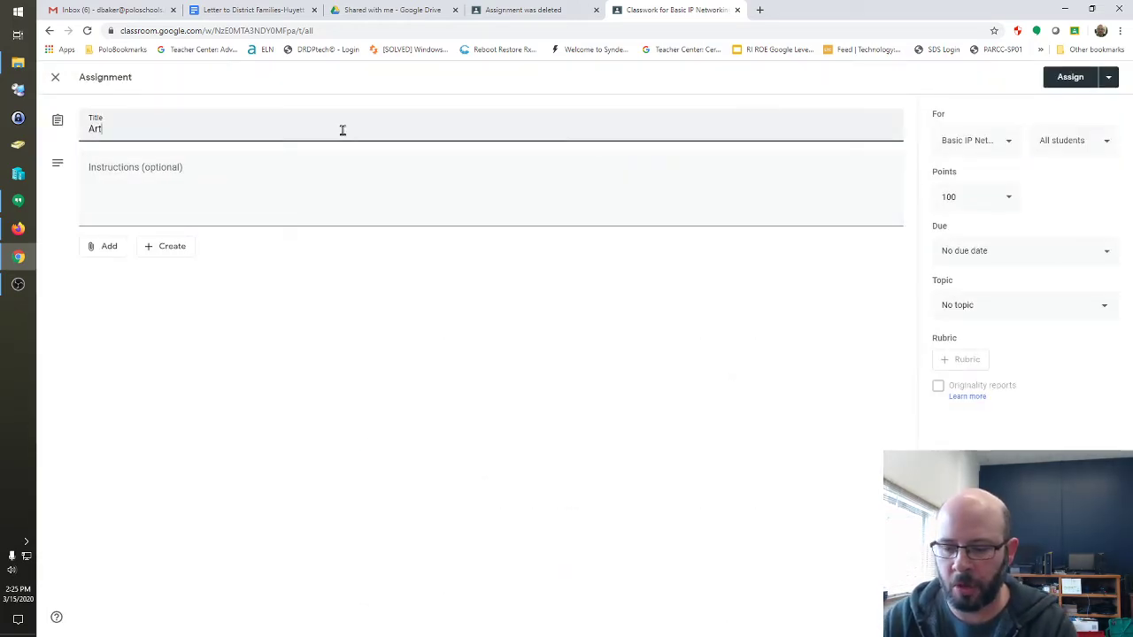
{"action": "type", "text": " Progress Monday"}
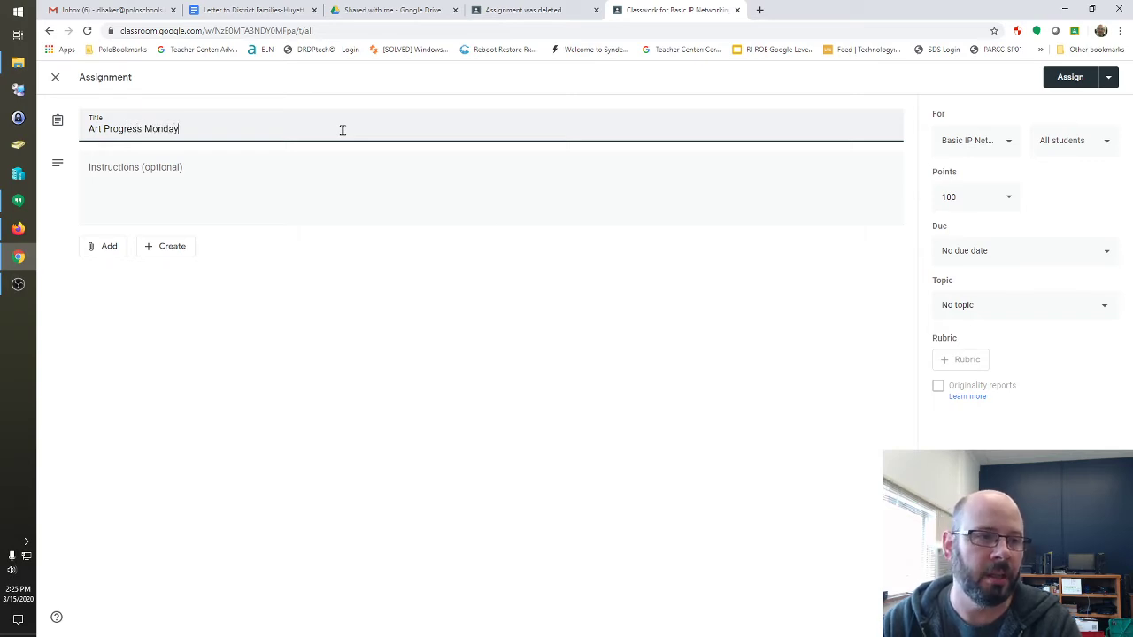
{"action": "key", "text": "Tab"}
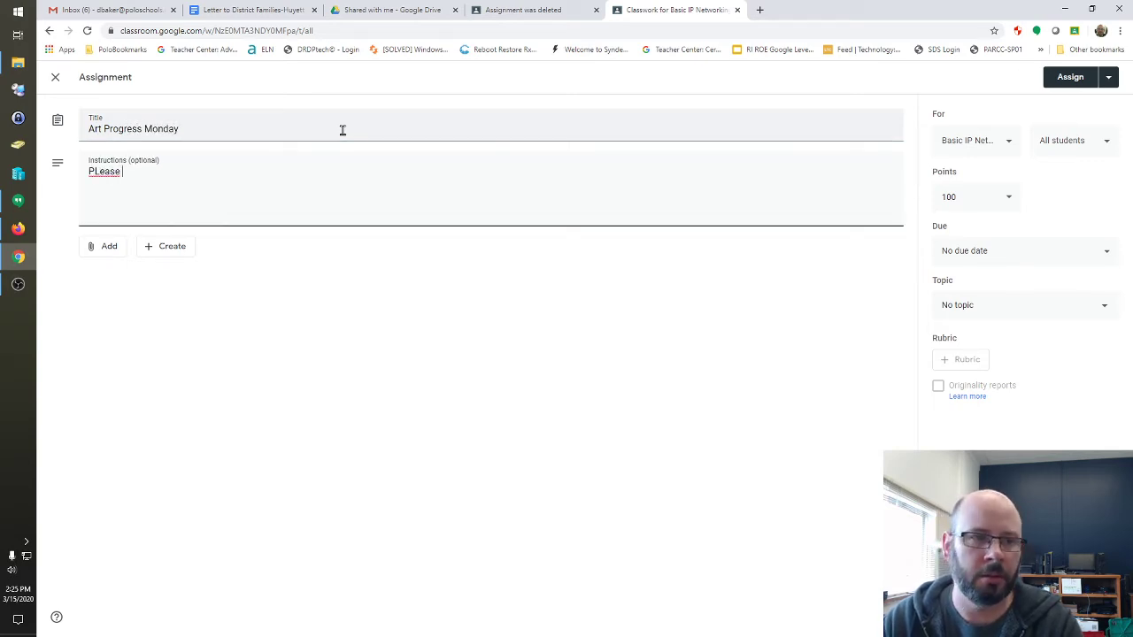
{"action": "key", "text": "BackSpace"}
{"action": "key", "text": "BackSpace"}
{"action": "key", "text": "BackSpace"}
{"action": "key", "text": "BackSpace"}
{"action": "key", "text": "BackSpace"}
{"action": "key", "text": "BackSpace"}
{"action": "key", "text": "BackSpace"}
{"action": "key", "text": "BackSpace"}
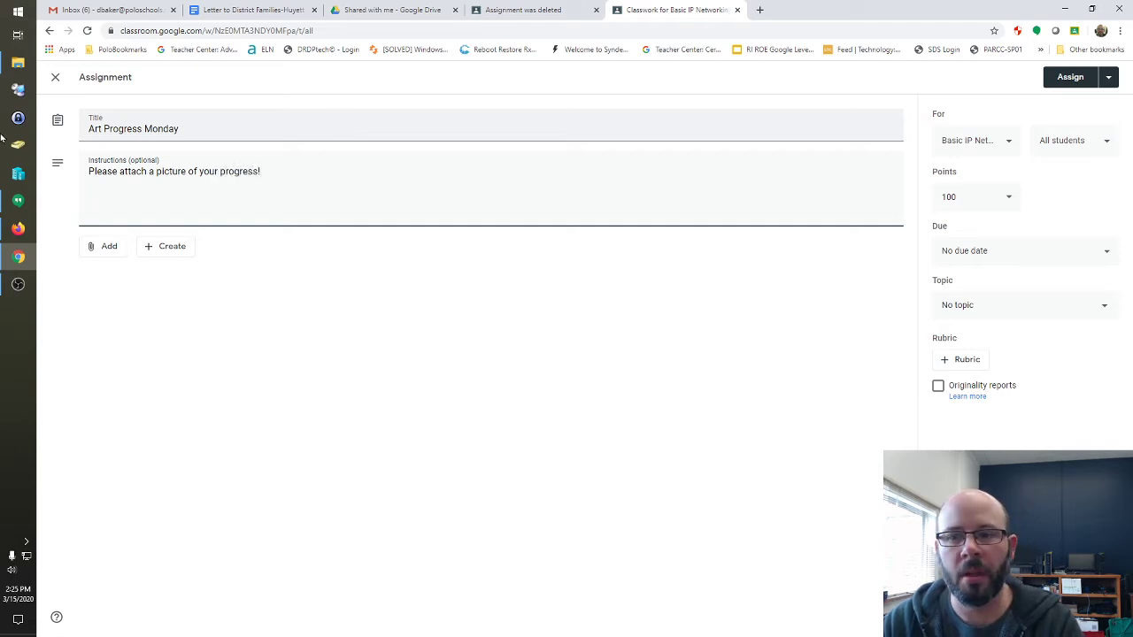
Keep the assignment for Basic IP Networking and all students, and set its topic to Art.
{"action": "left_click", "coordinate": [985, 144]}
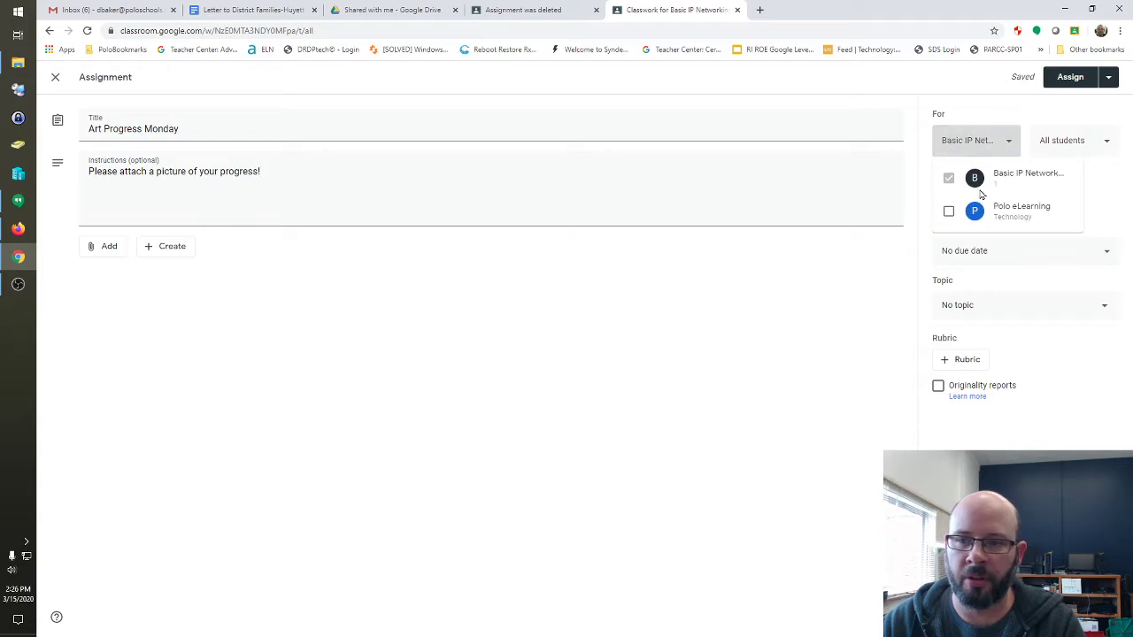
{"action": "left_click", "coordinate": [1060, 145]}
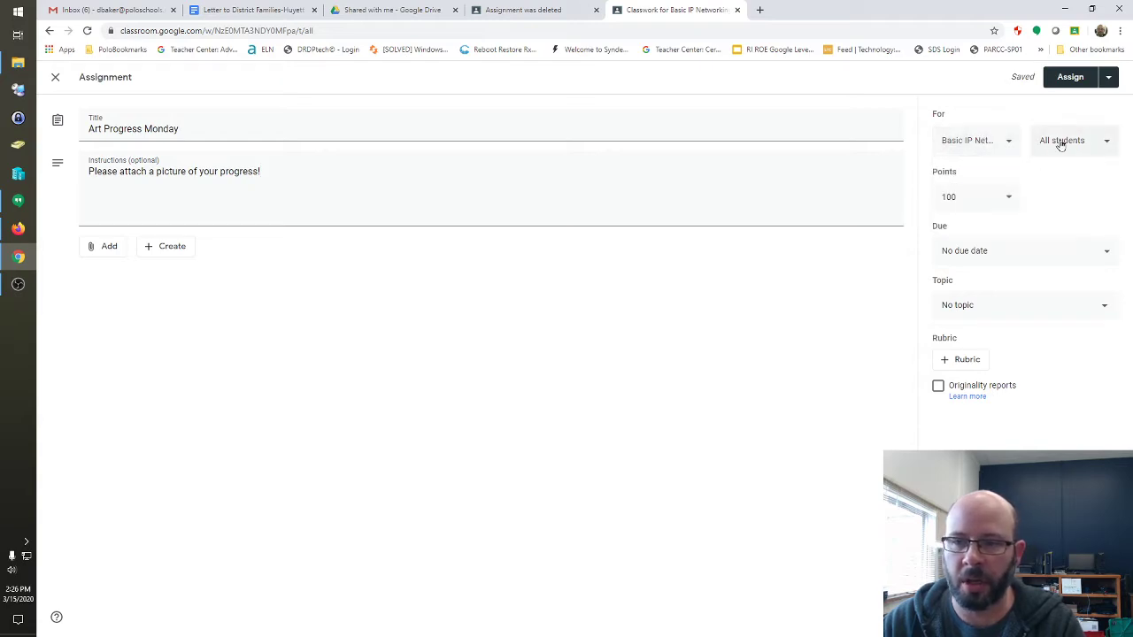
{"action": "left_click", "coordinate": [1061, 145]}
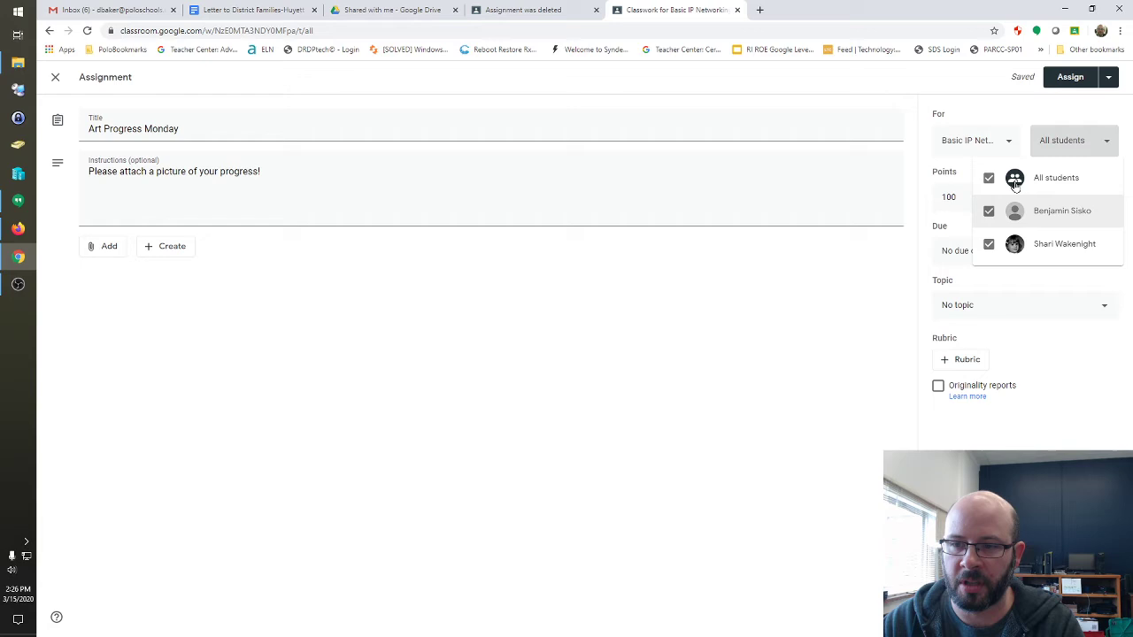
{"action": "left_click", "coordinate": [1075, 140]}
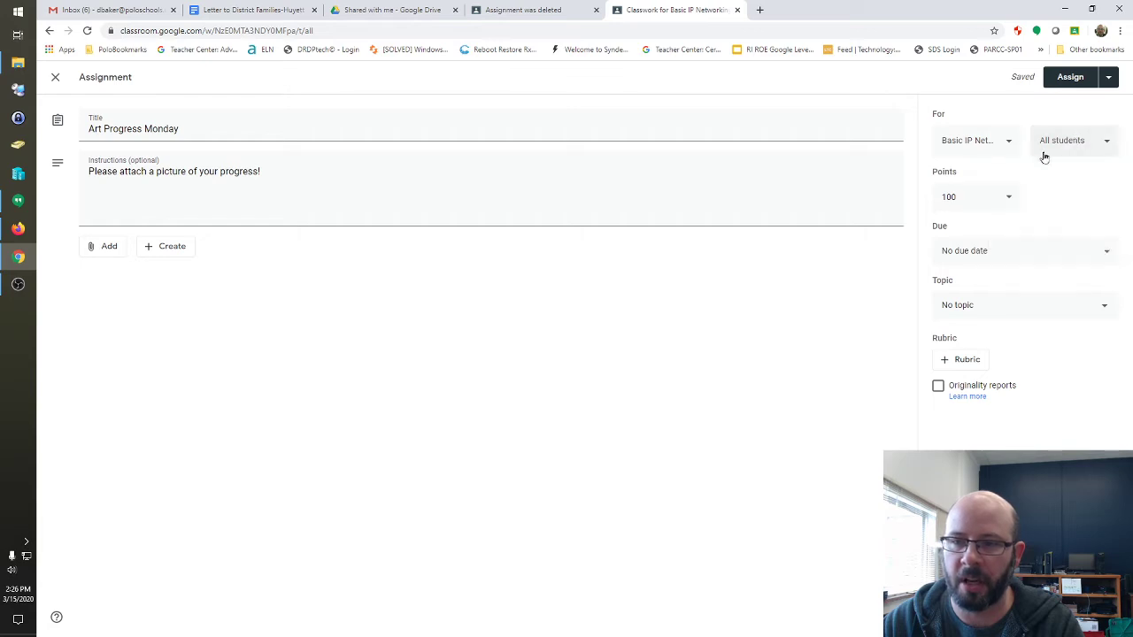
{"action": "left_click", "coordinate": [1010, 307]}
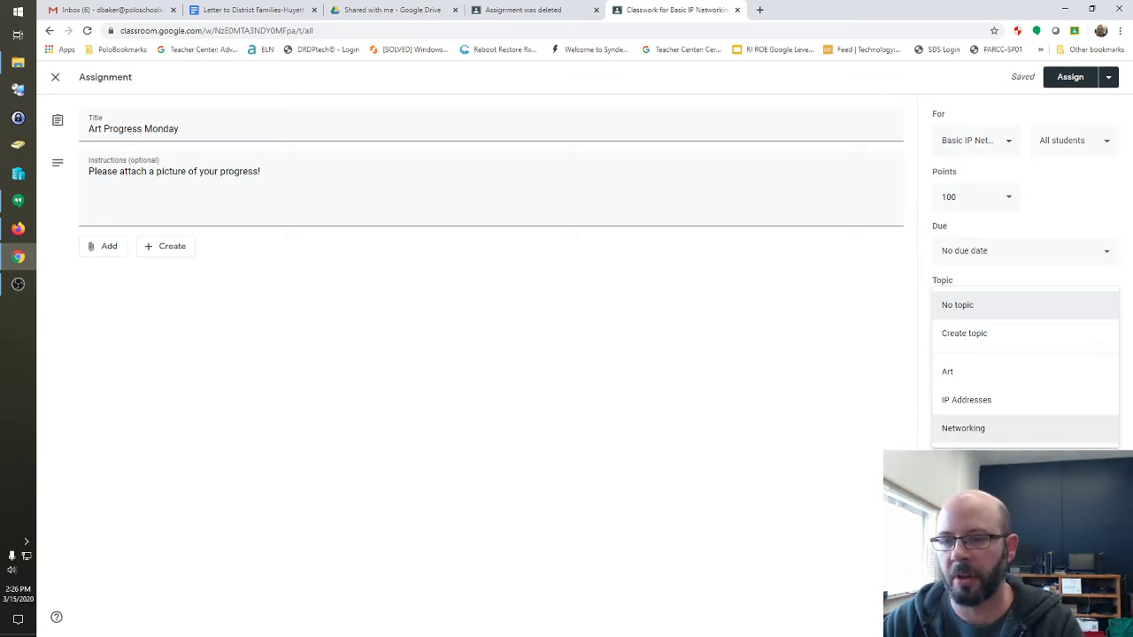
{"action": "left_click", "coordinate": [957, 372]}
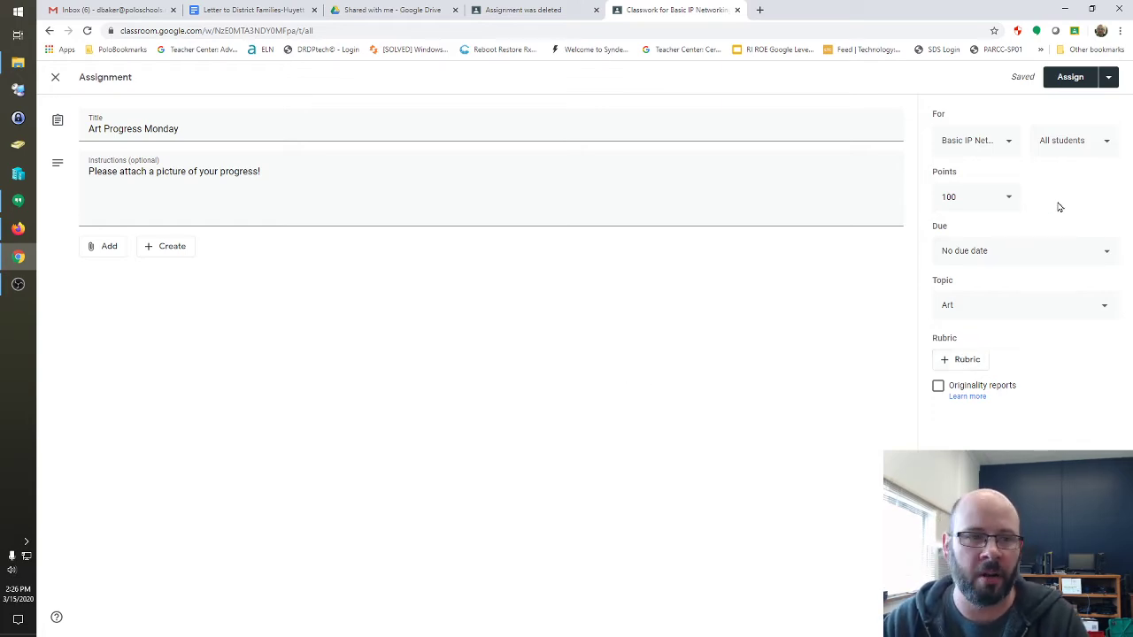
Assign Art Progress Monday, then reload the stream in the student's maximized Firefox window.
{"action": "left_click", "coordinate": [1061, 78]}
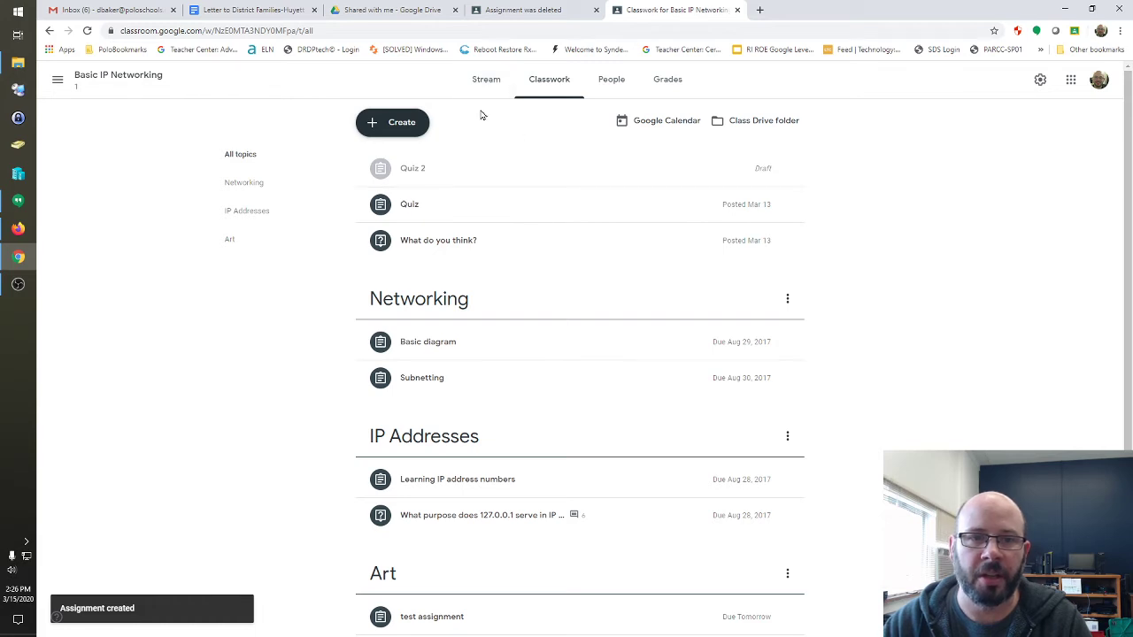
{"action": "left_click", "coordinate": [485, 82]}
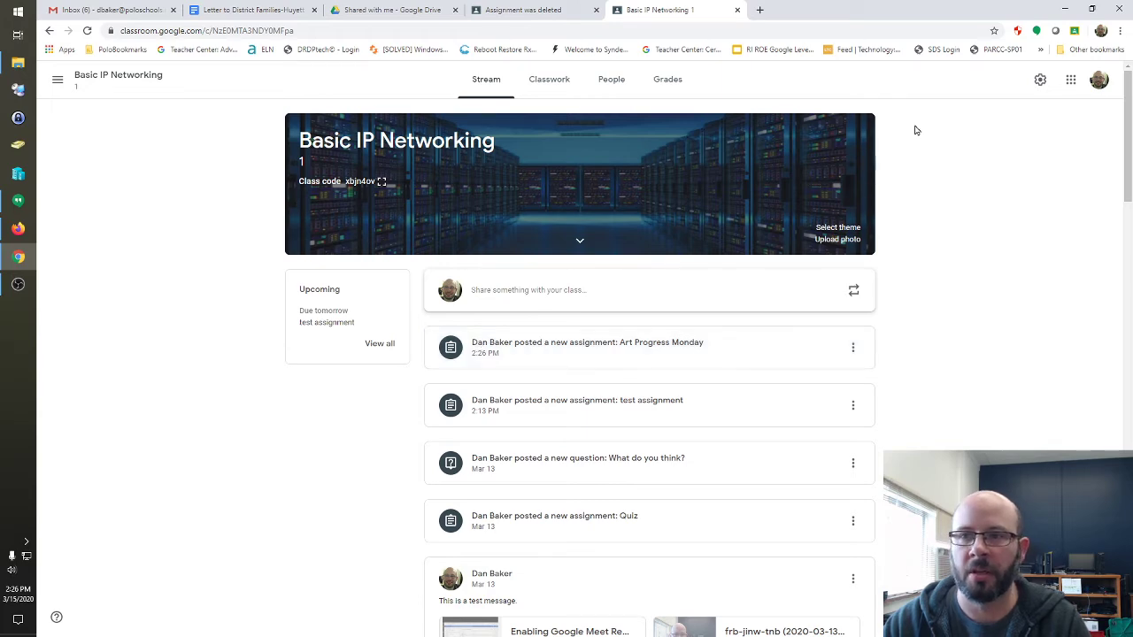
{"action": "left_click", "coordinate": [1064, 10]}
{"action": "left_click", "coordinate": [18, 228]}
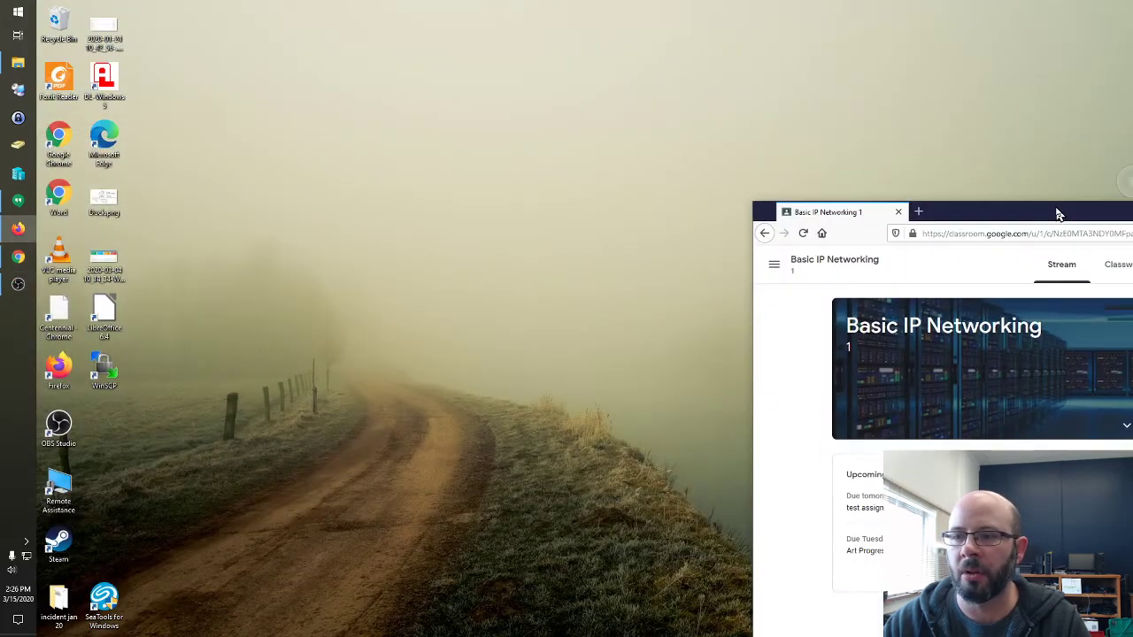
{"action": "left_click_drag", "start_coordinate": [1053, 210], "coordinate": [550, 6]}
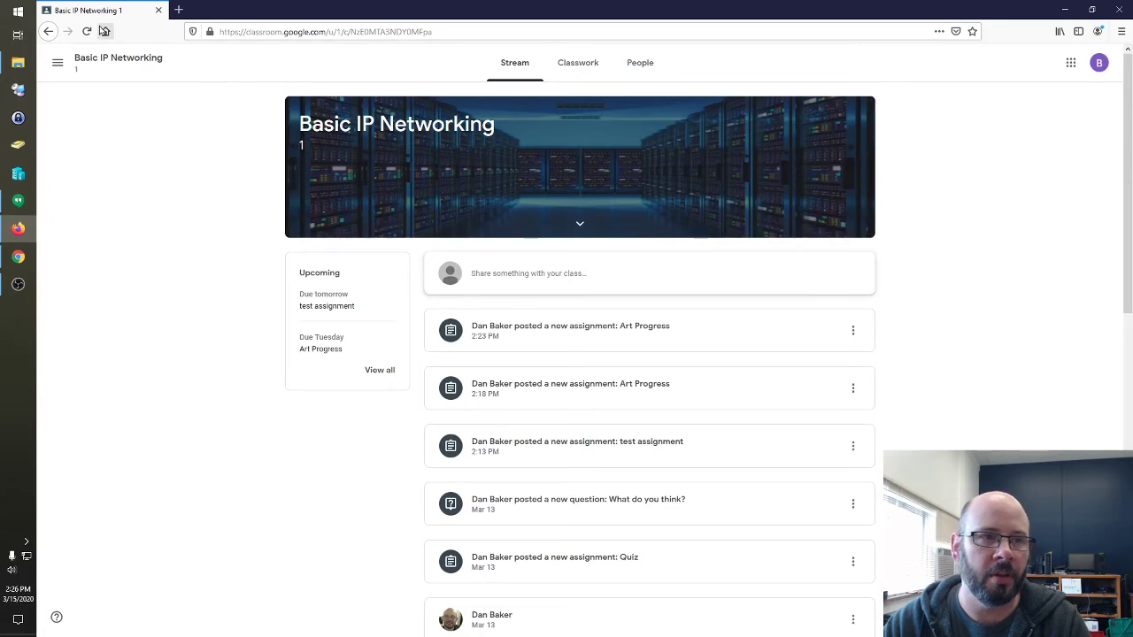
{"action": "left_click", "coordinate": [88, 31]}
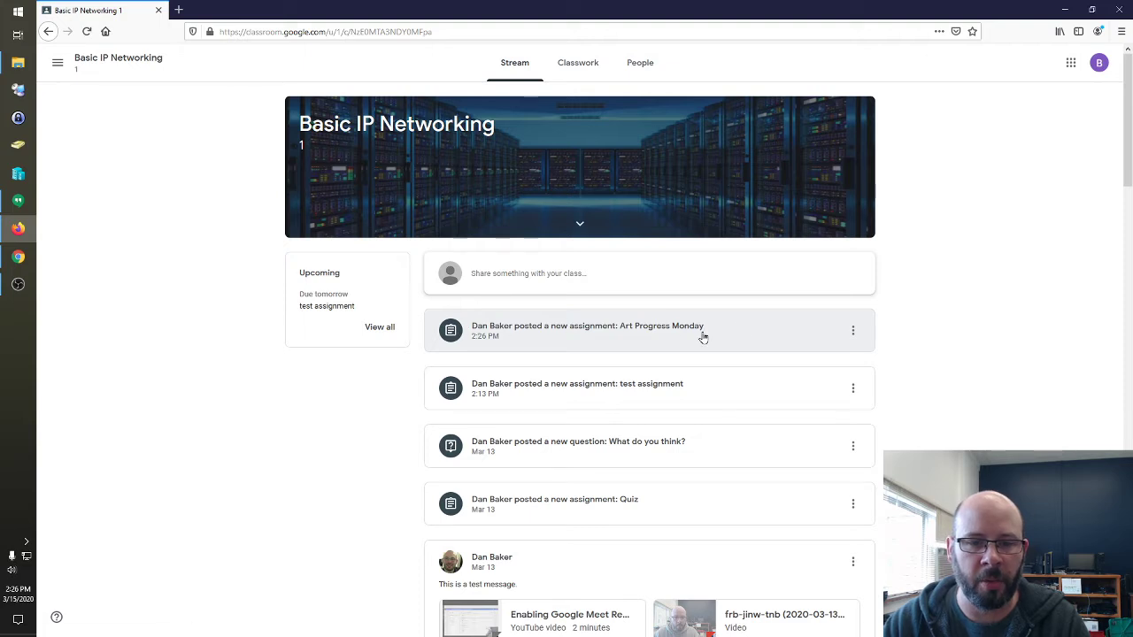
As the student, open Art Progress Monday and post the class comment 'THis is RAD!'.
{"action": "left_click", "coordinate": [554, 335]}
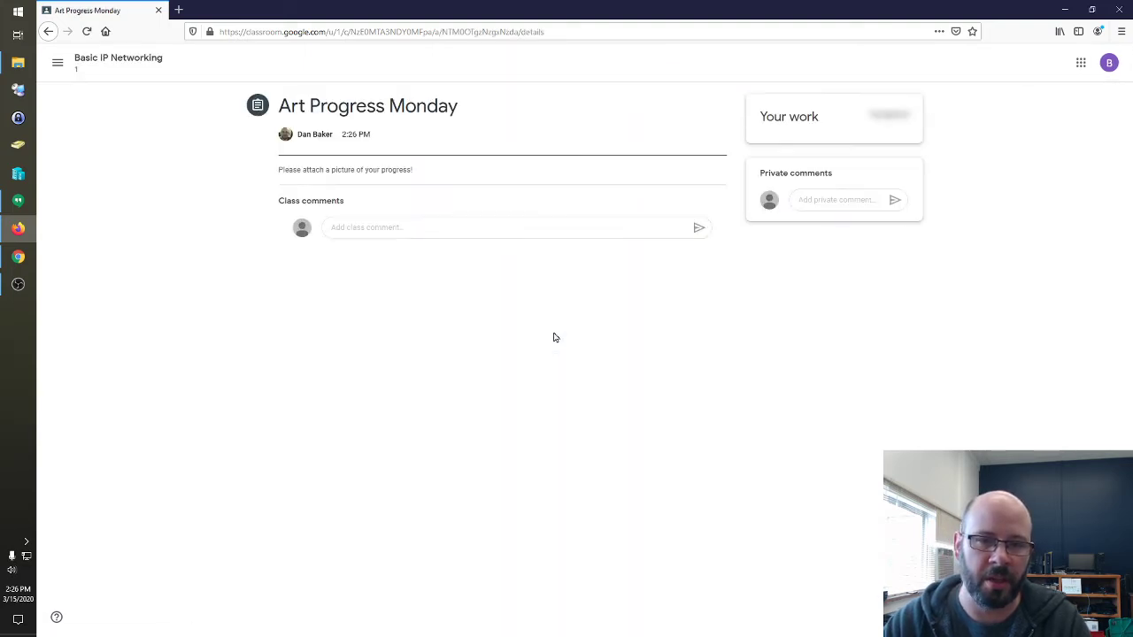
{"action": "left_click", "coordinate": [388, 225]}
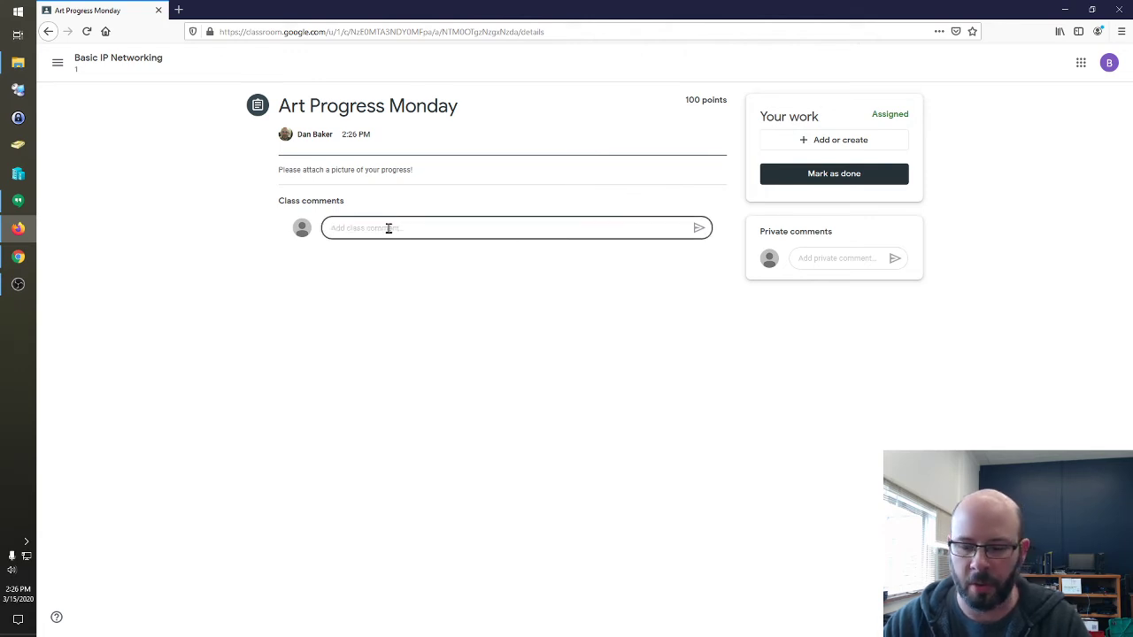
{"action": "type", "text": "THis is RAD!"}
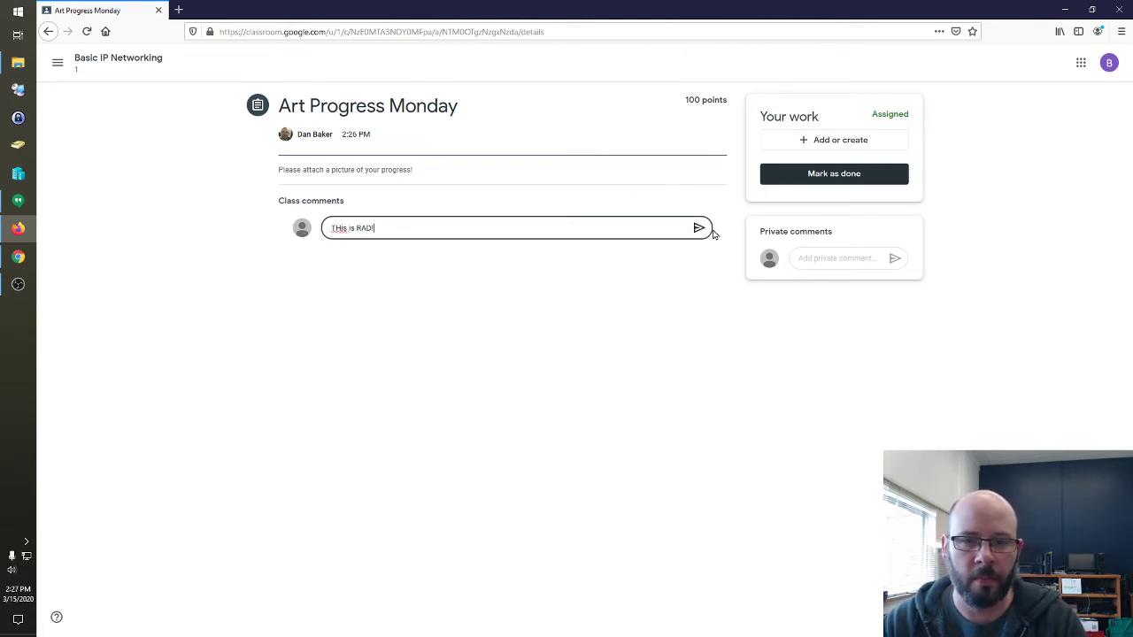
{"action": "left_click", "coordinate": [703, 229]}
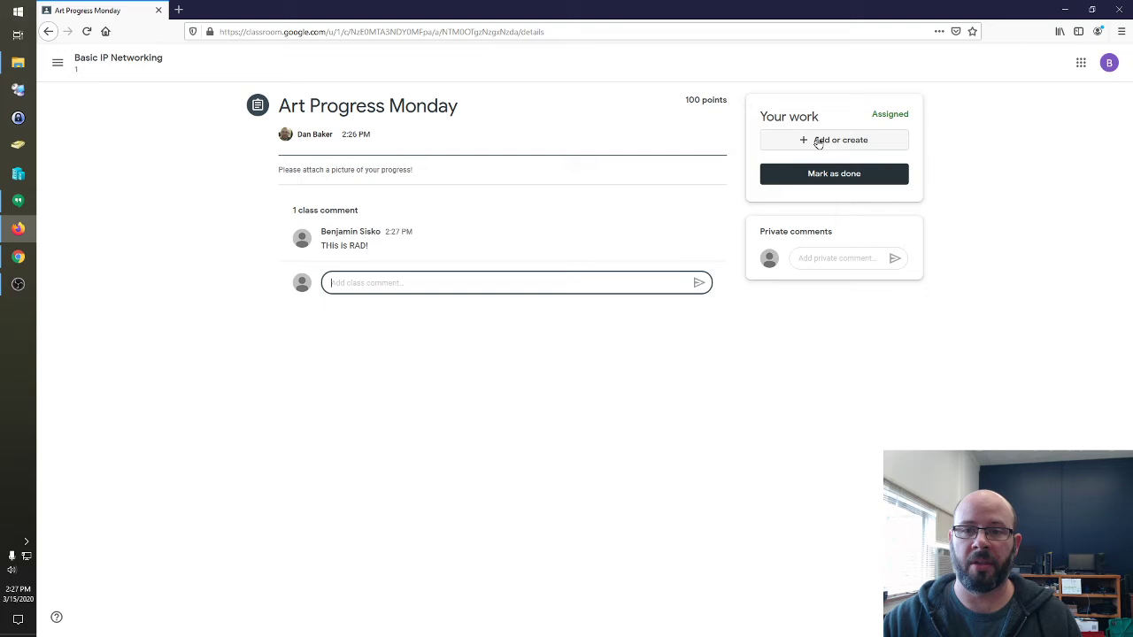
Upload Duck.png from the computer as the assignment's attached work.
{"action": "left_click", "coordinate": [830, 143]}
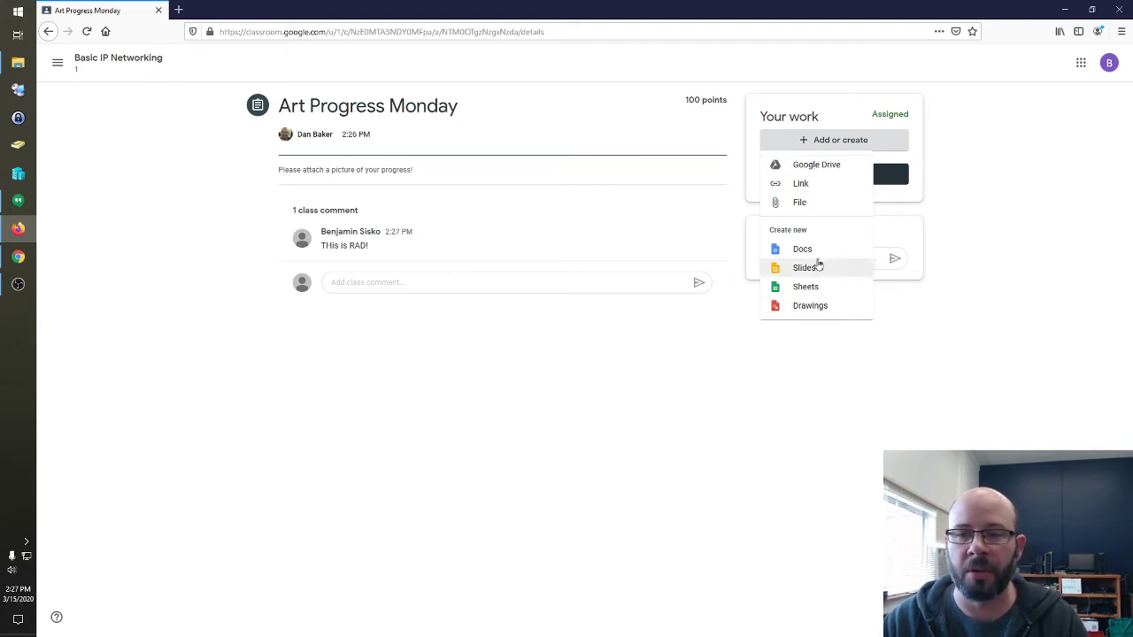
{"action": "left_click", "coordinate": [820, 203]}
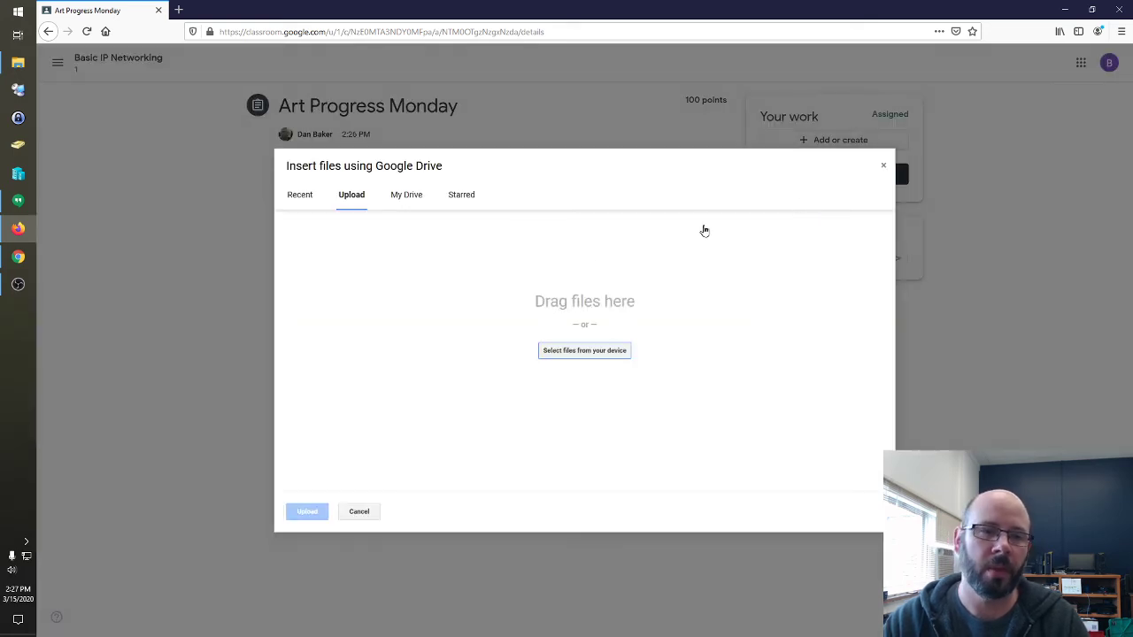
{"action": "left_click", "coordinate": [584, 352]}
{"action": "left_click", "coordinate": [434, 102]}
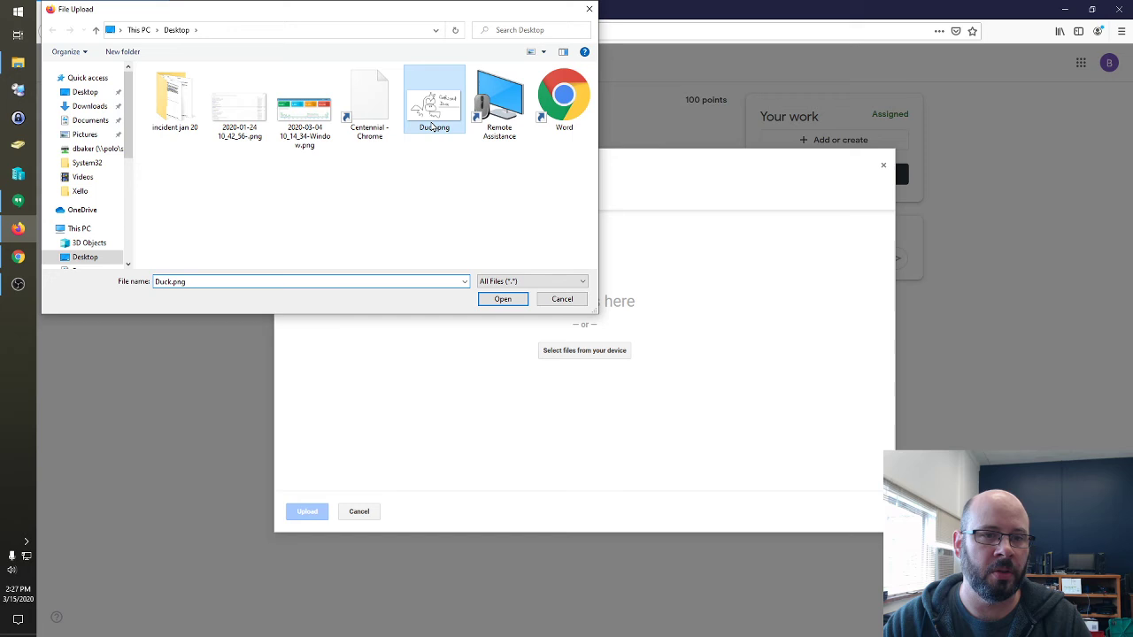
{"action": "left_click", "coordinate": [501, 300]}
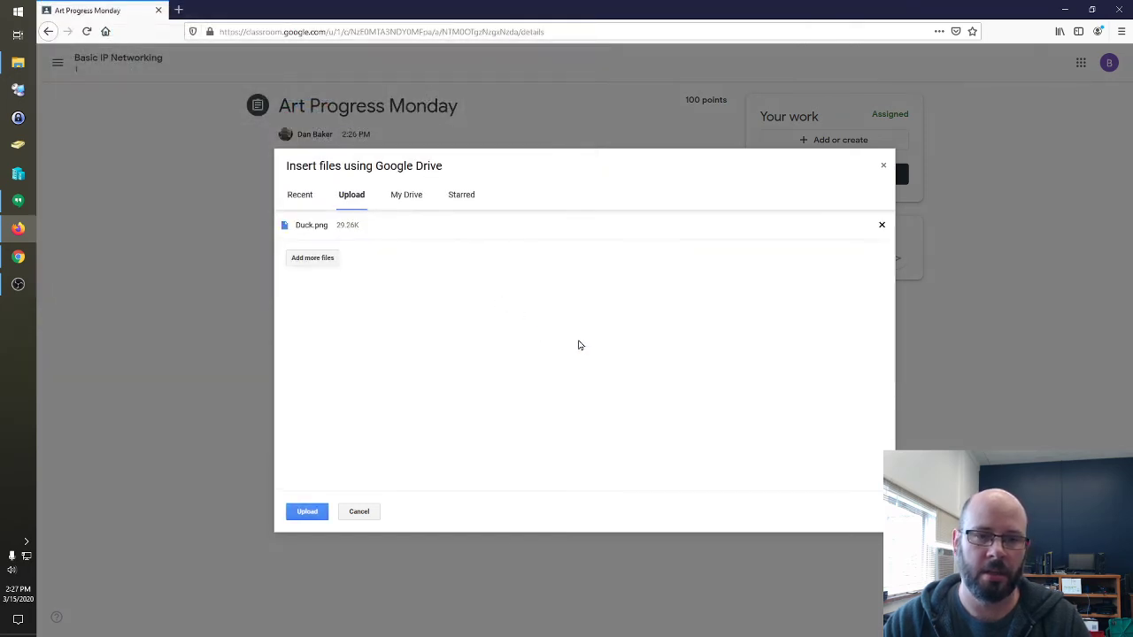
{"action": "left_click", "coordinate": [298, 510]}
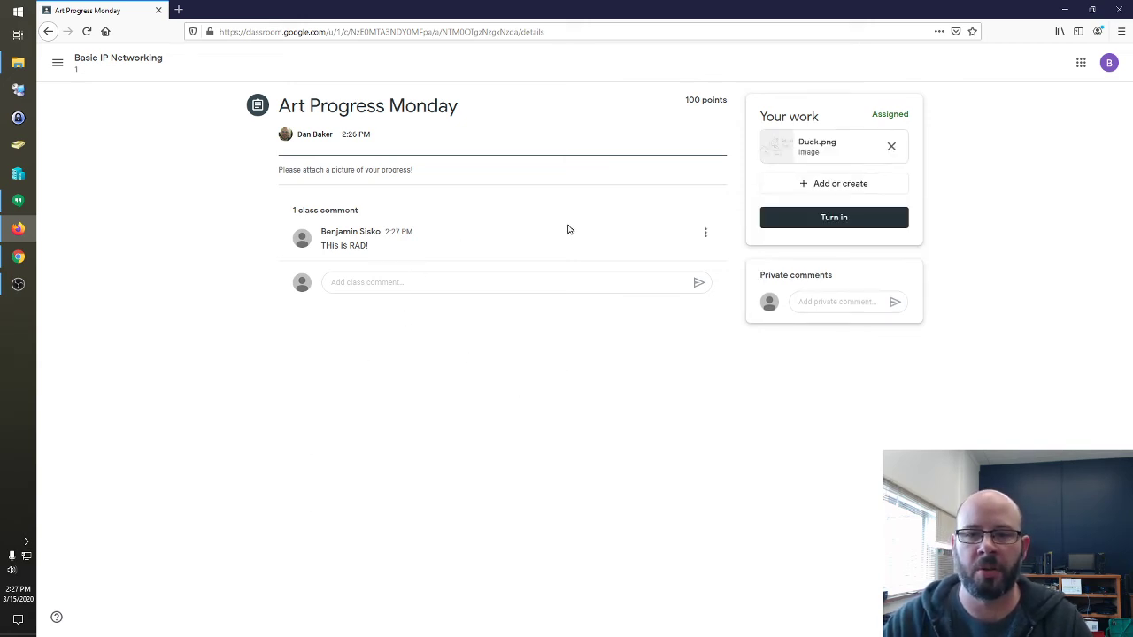
Turn in the Duck.png submission and confirm.
{"action": "left_click", "coordinate": [840, 218]}
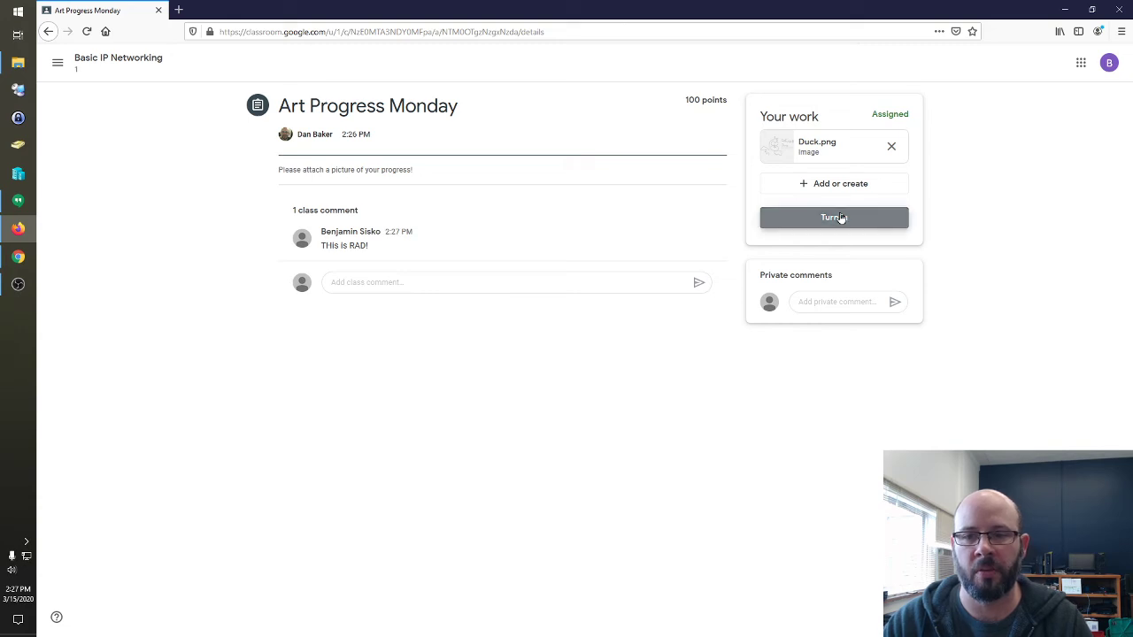
{"action": "left_click", "coordinate": [841, 217]}
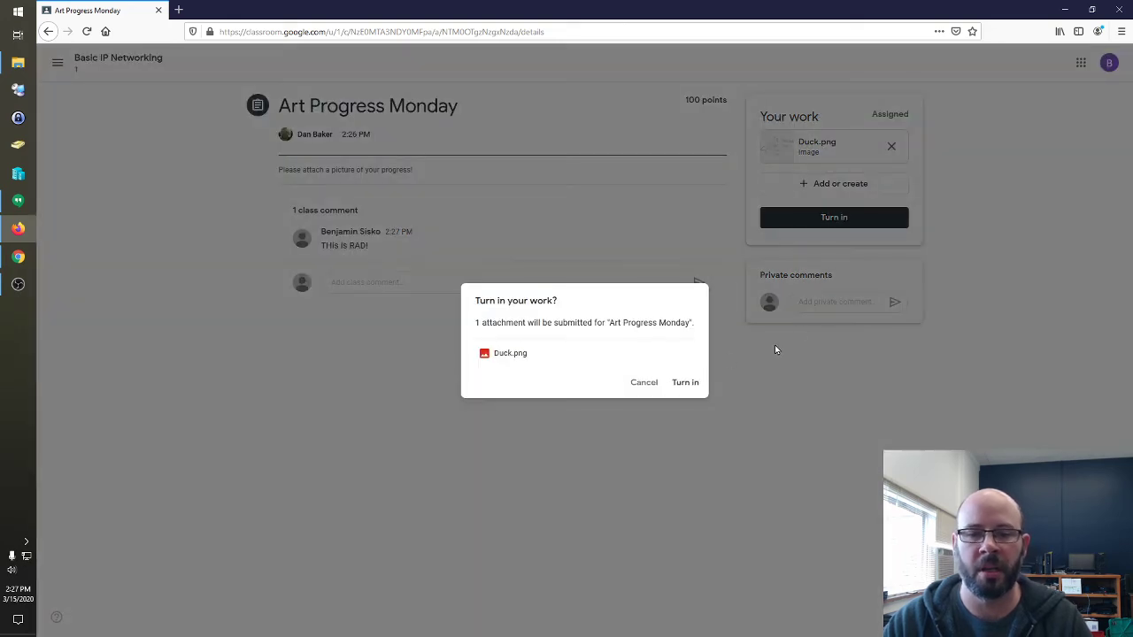
{"action": "left_click", "coordinate": [682, 383]}
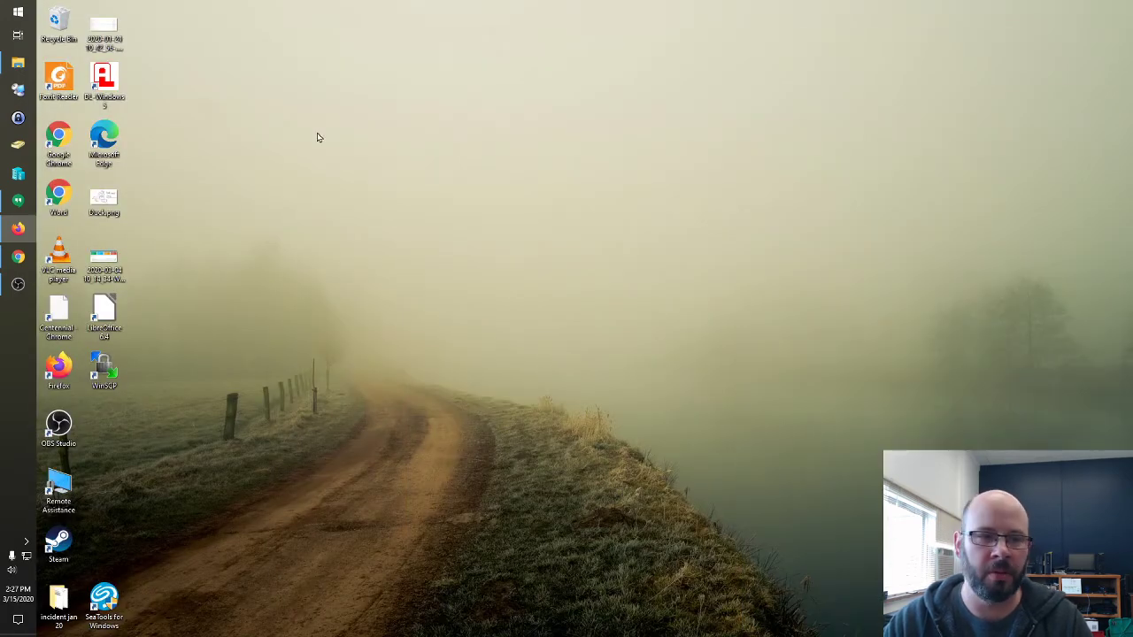
In the teacher's Chrome window, open Art Progress Monday's student work from the Art topic in Classwork.
{"action": "left_click", "coordinate": [59, 427]}
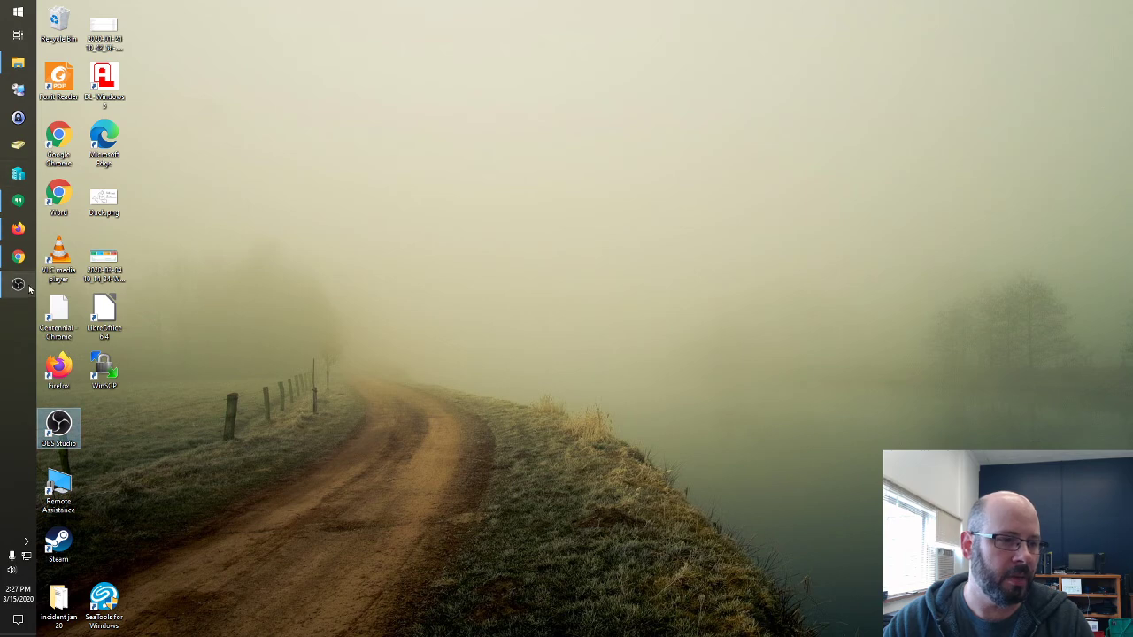
{"action": "left_click", "coordinate": [18, 257]}
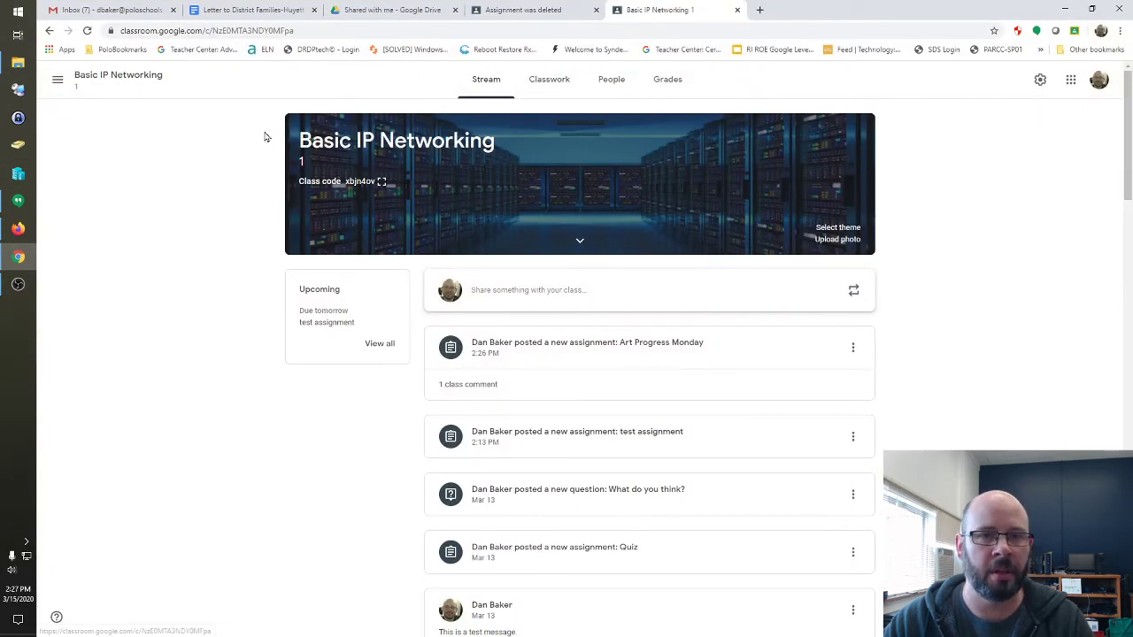
{"action": "left_click", "coordinate": [545, 84]}
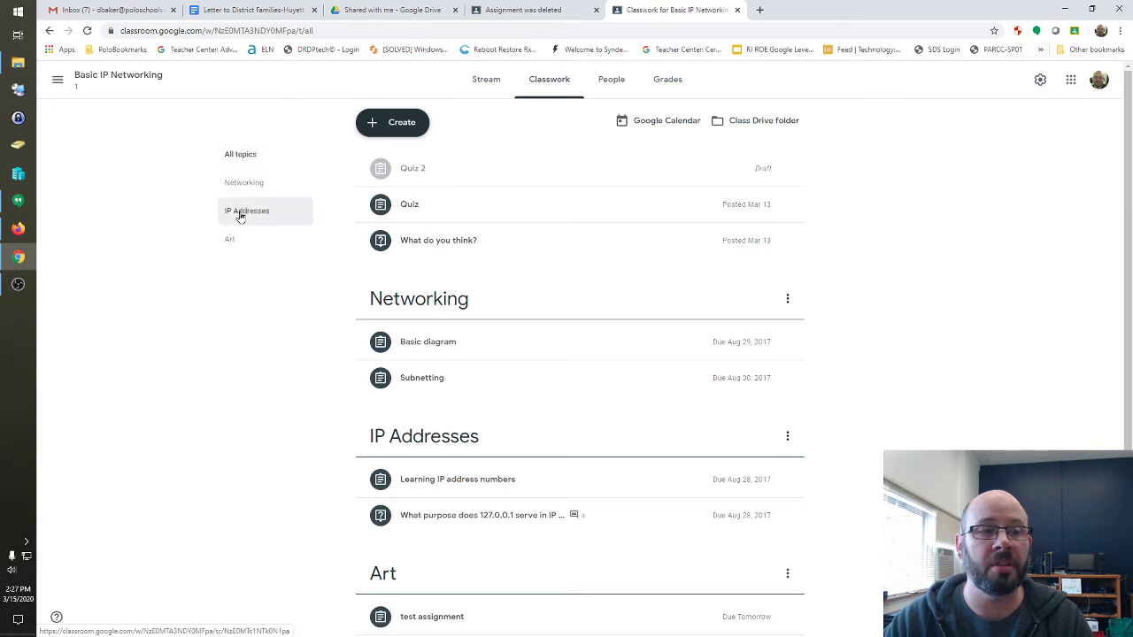
{"action": "left_click", "coordinate": [231, 240]}
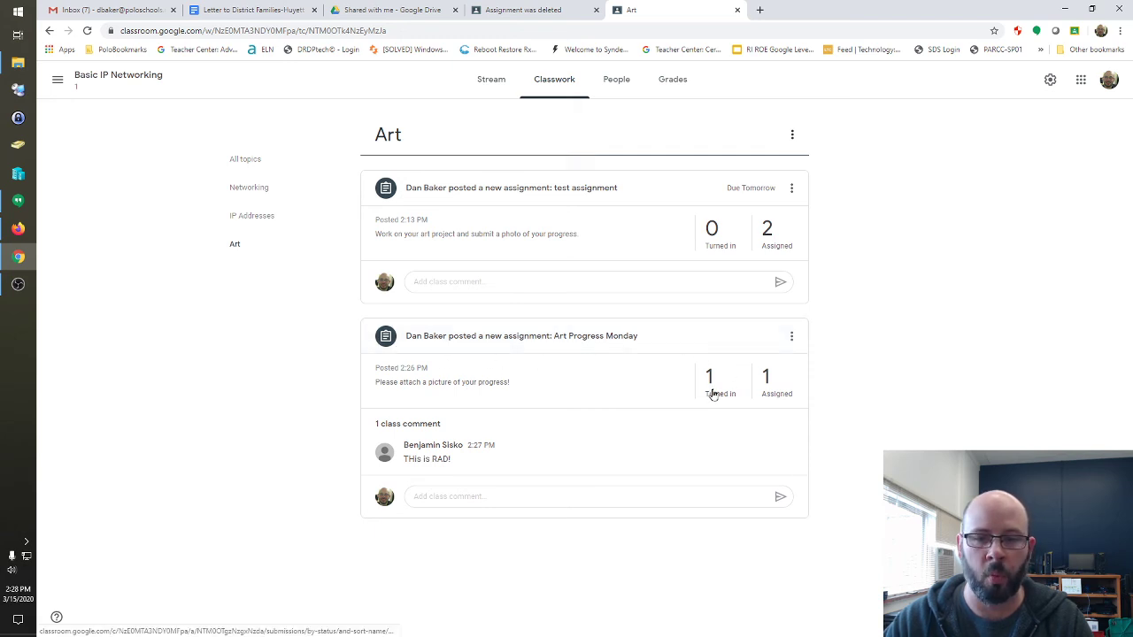
{"action": "left_click", "coordinate": [475, 341]}
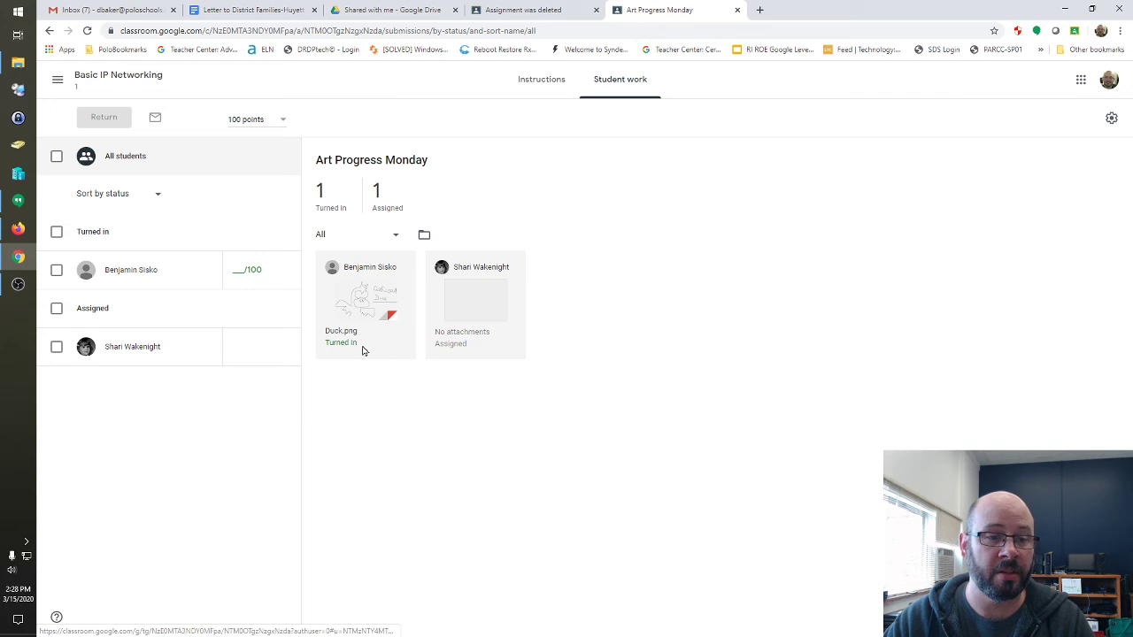
Open the Duck.png submission and post the private comment 'This is RAD!'.
{"action": "left_click", "coordinate": [359, 299]}
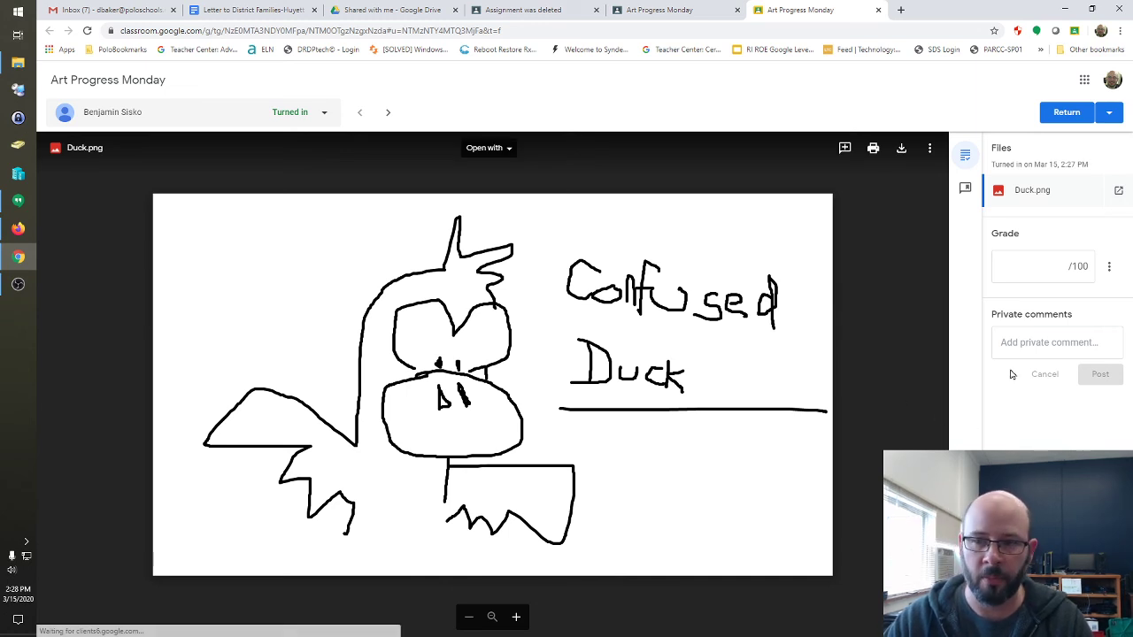
{"action": "left_click", "coordinate": [1027, 345]}
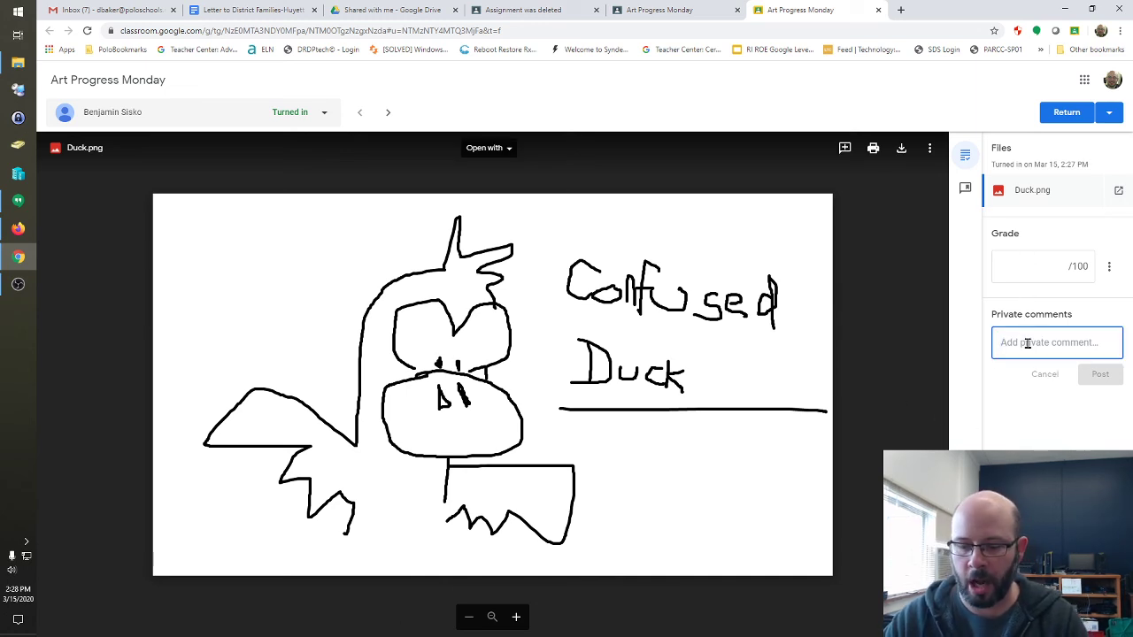
{"action": "type", "text": "This is RAD!"}
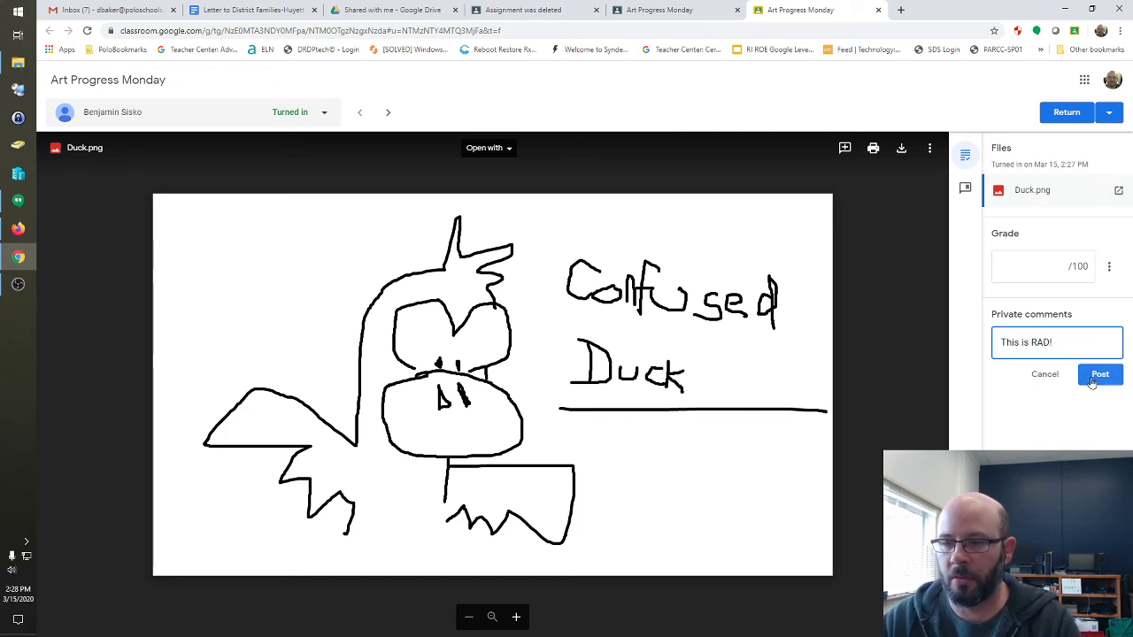
{"action": "left_click", "coordinate": [1093, 381]}
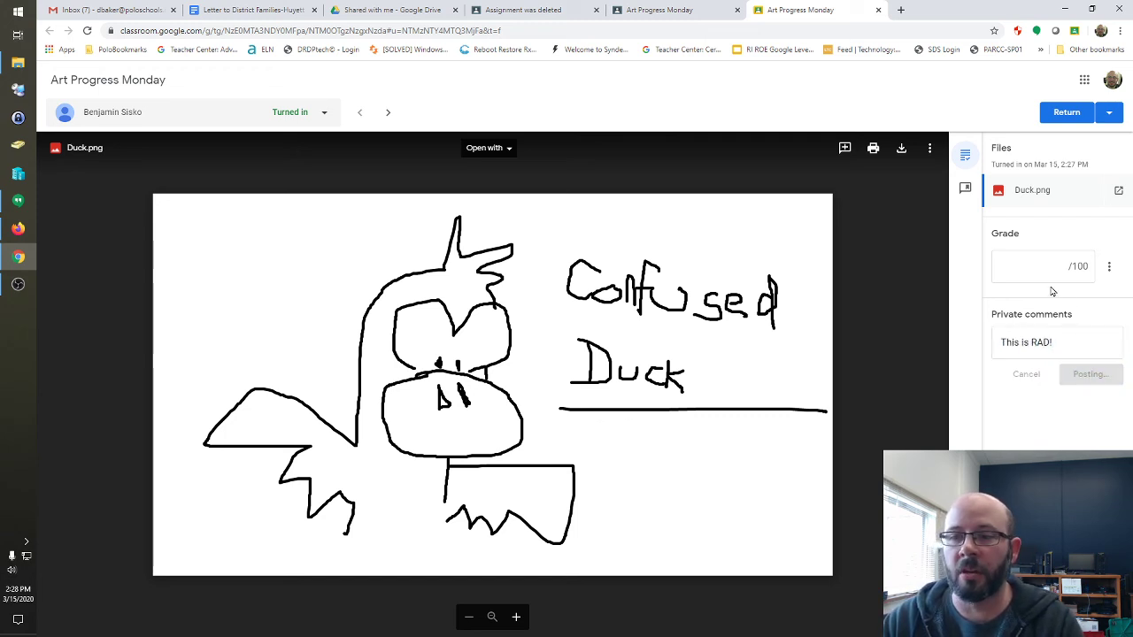
Give the submission a grade of 100 out of 100.
{"action": "left_click", "coordinate": [1024, 263]}
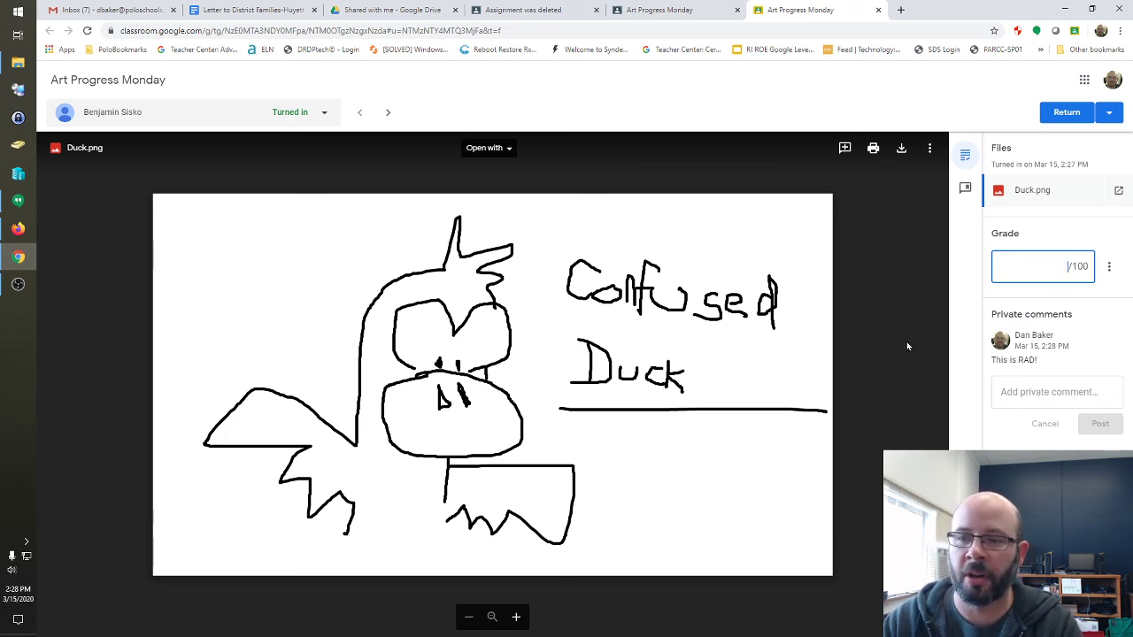
{"action": "type", "text": "100"}
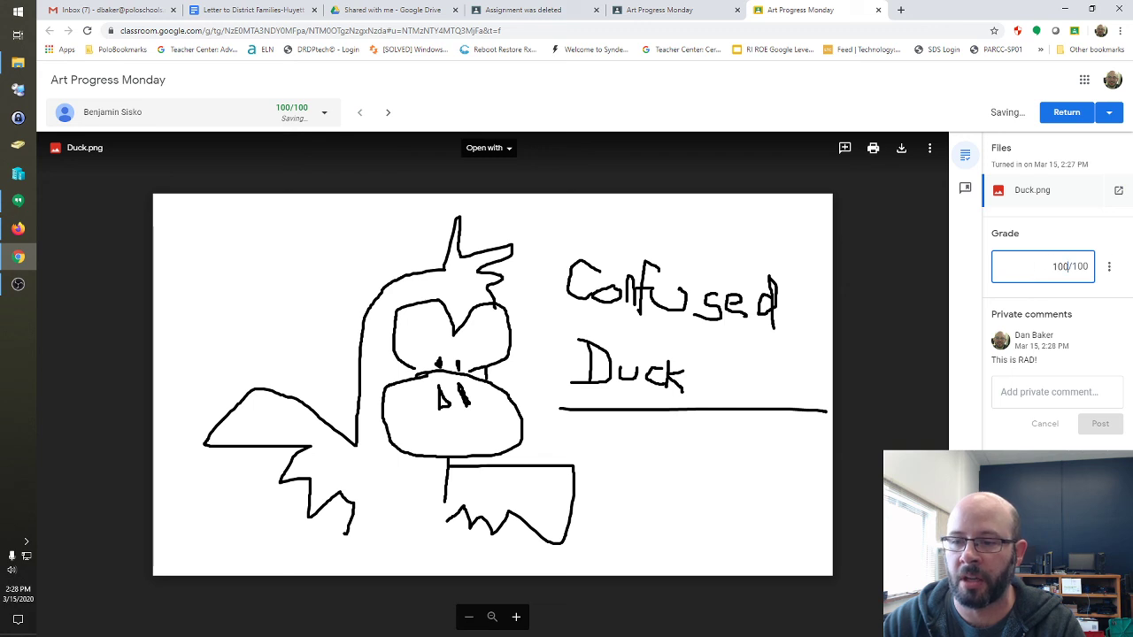
{"action": "key", "text": "Tab"}
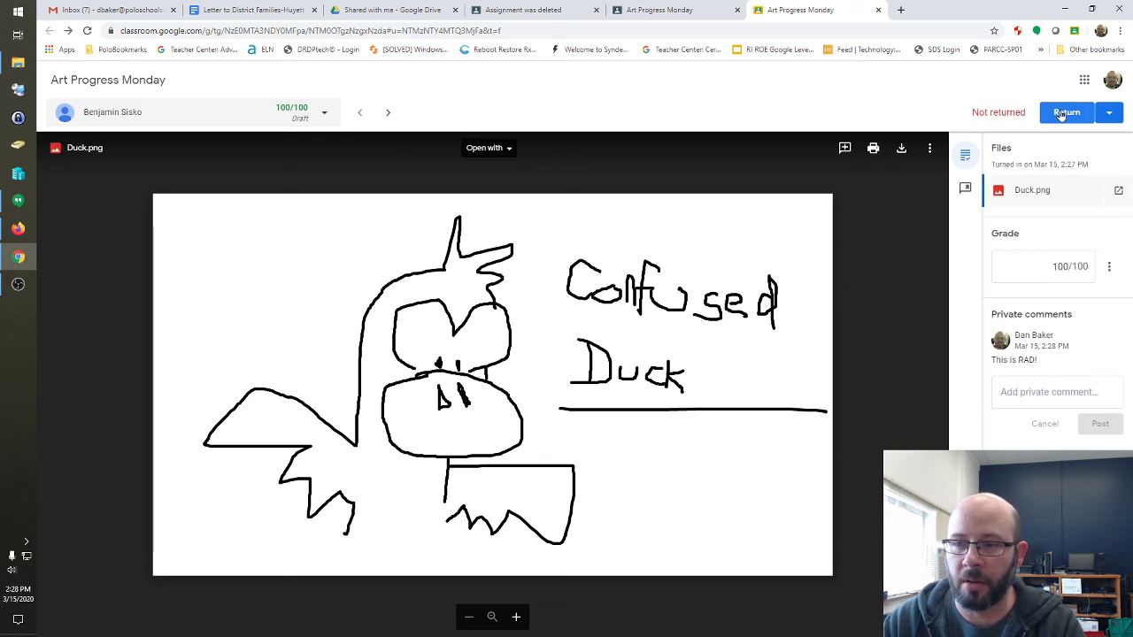
Return the 100/100 Duck.png work to the student, confirming the return dialog.
{"action": "left_click", "coordinate": [1109, 112]}
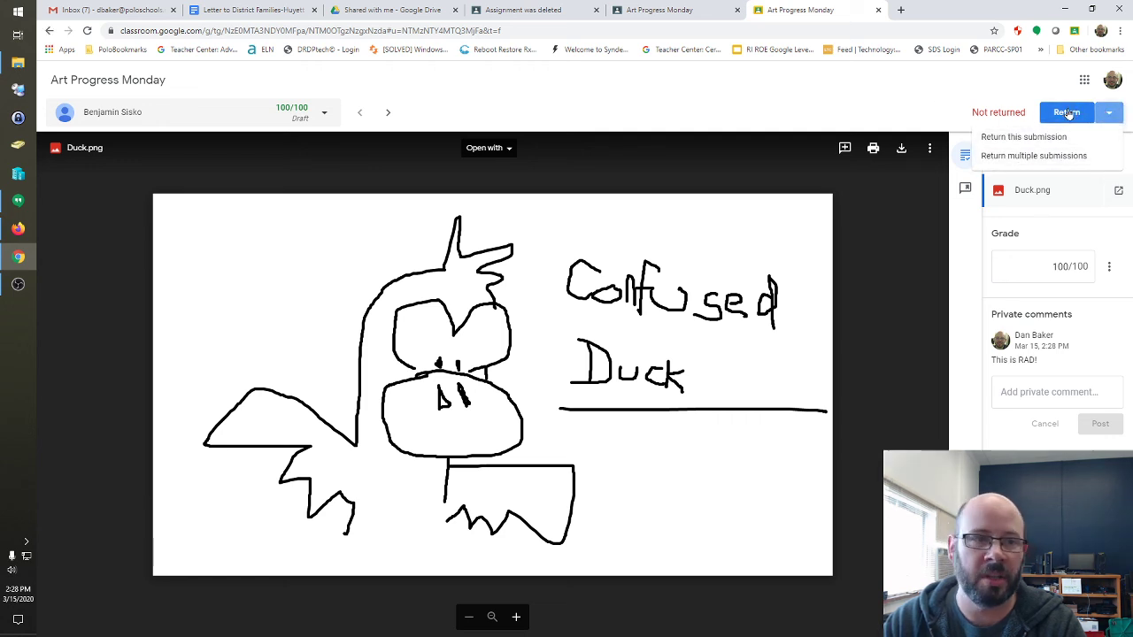
{"action": "left_click", "coordinate": [962, 98]}
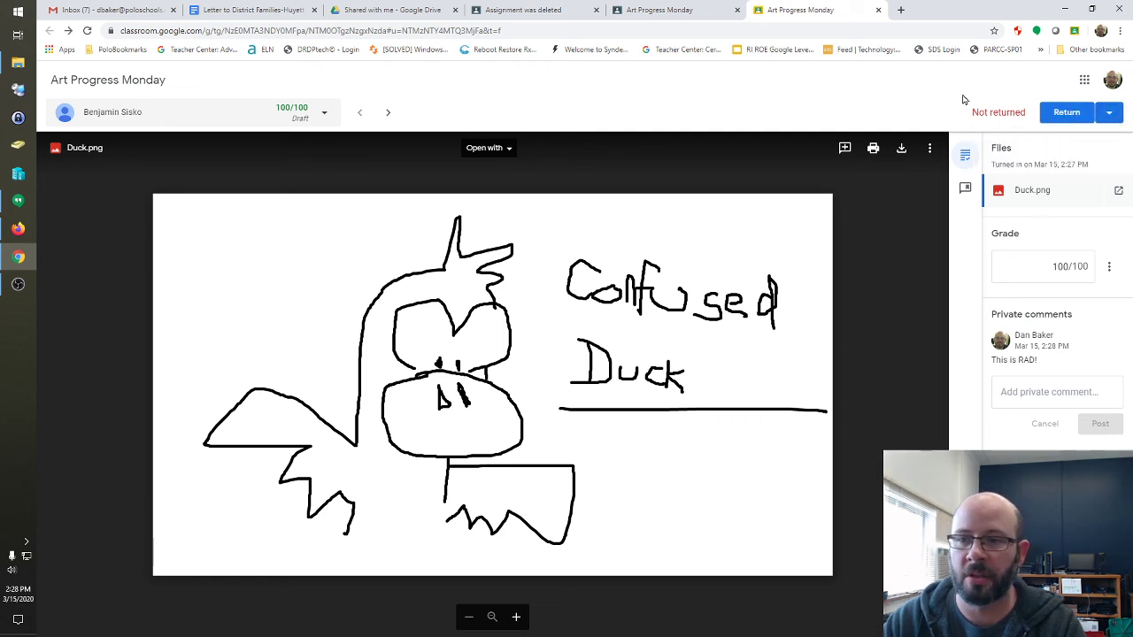
{"action": "left_click", "coordinate": [1068, 114]}
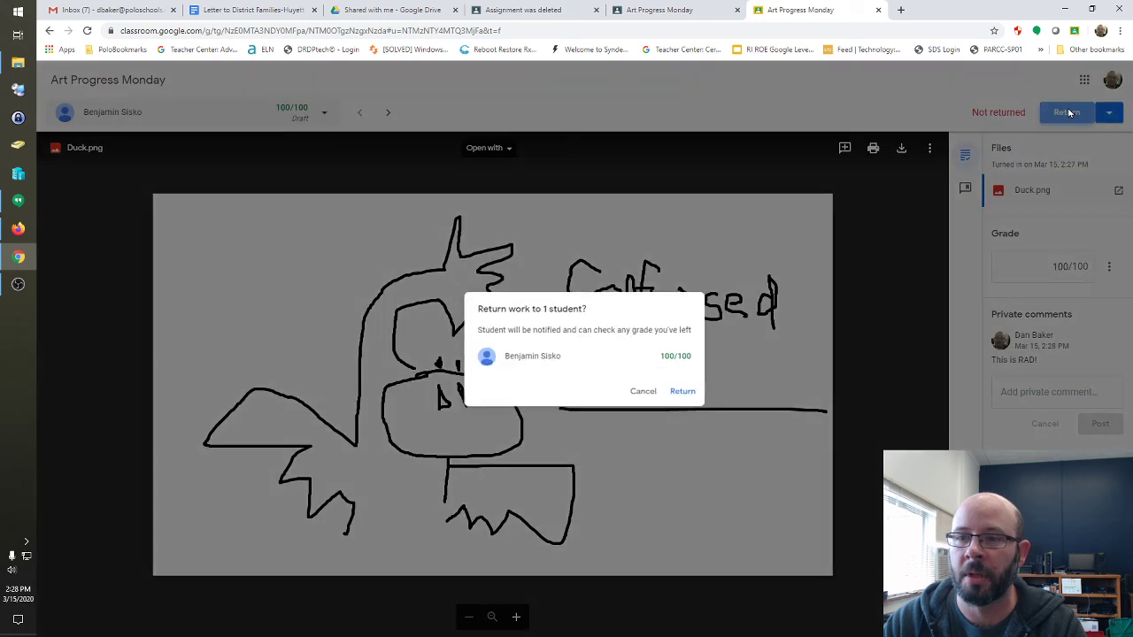
{"action": "left_click", "coordinate": [688, 395]}
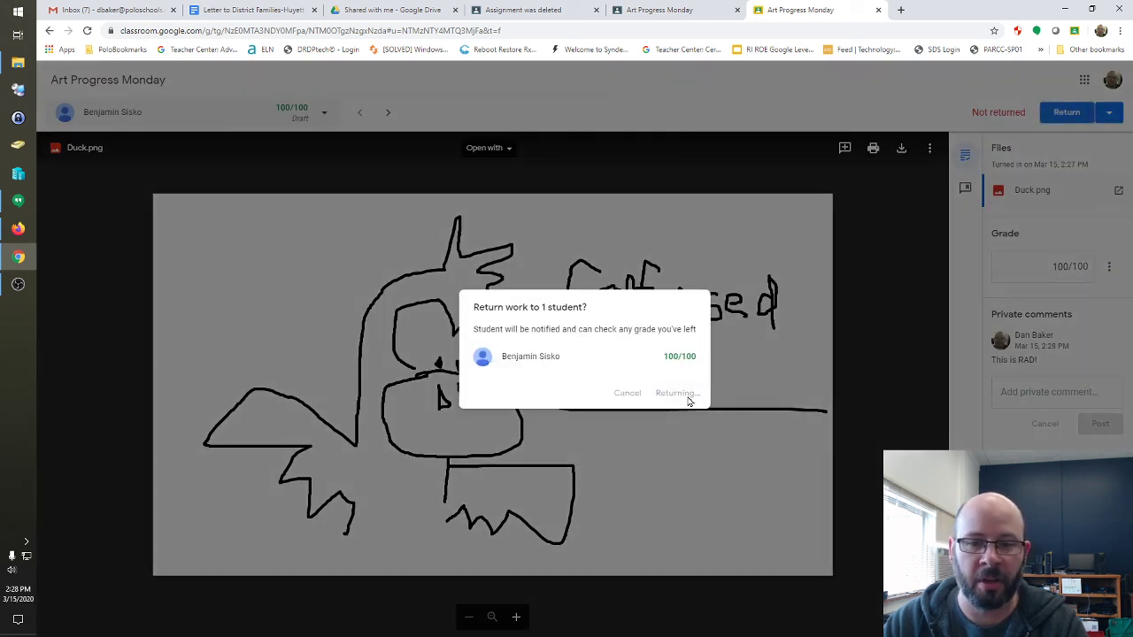